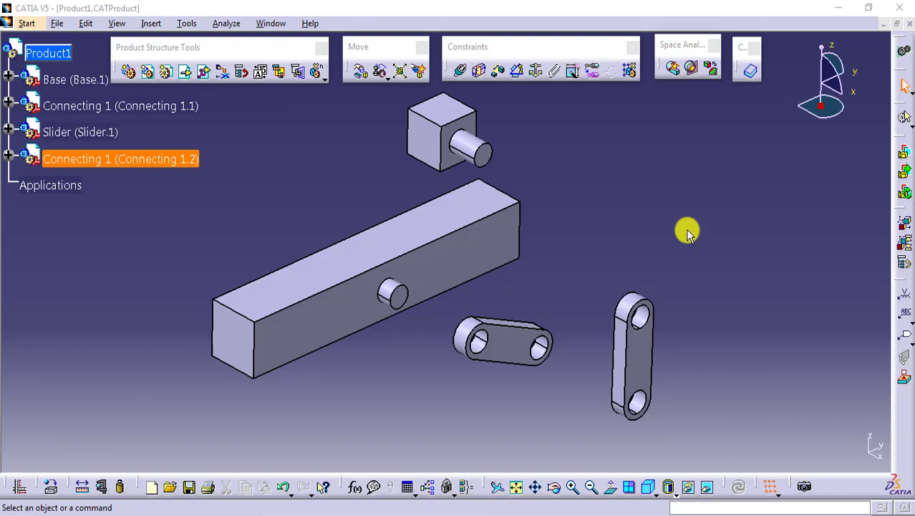
- Identify the Connecting 1.1, Slider and Connecting 1.2 parts, then clear the selection
{"action": "left_click", "coordinate": [687, 233]}
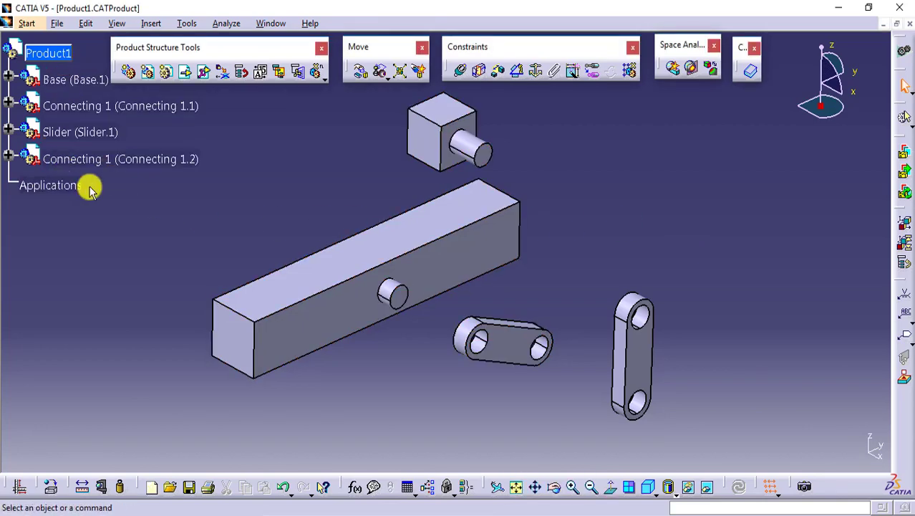
{"action": "left_click", "coordinate": [72, 106]}
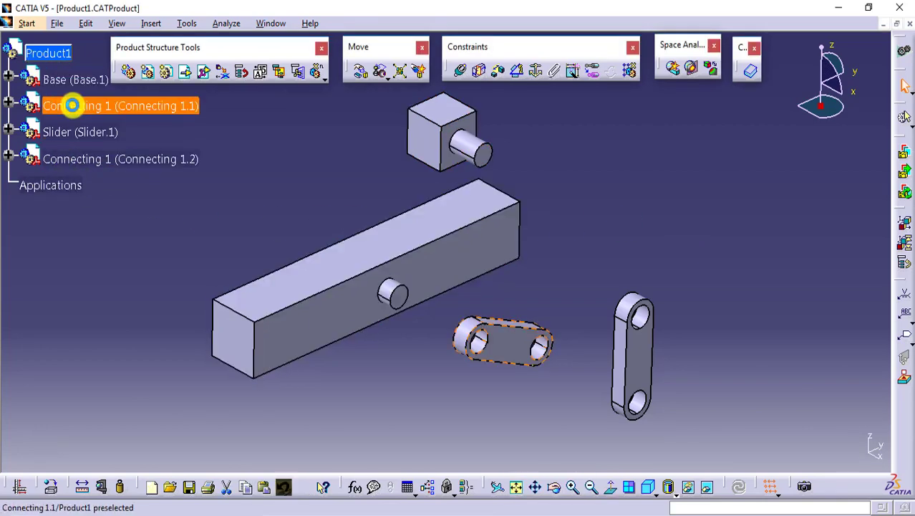
{"action": "left_click", "coordinate": [78, 132]}
{"action": "left_click", "coordinate": [106, 156]}
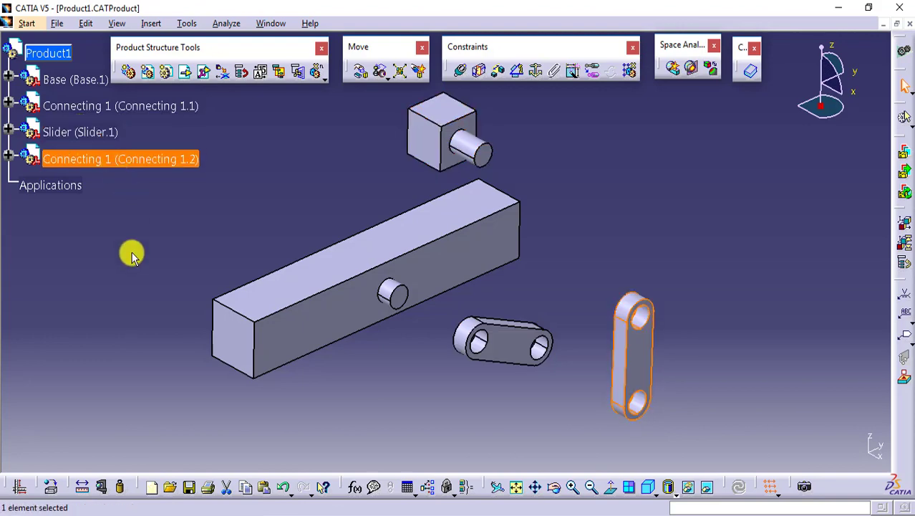
{"action": "left_click", "coordinate": [194, 269]}
- Activate DMU Kinematics from the Start workbench list
{"action": "left_click", "coordinate": [28, 23]}
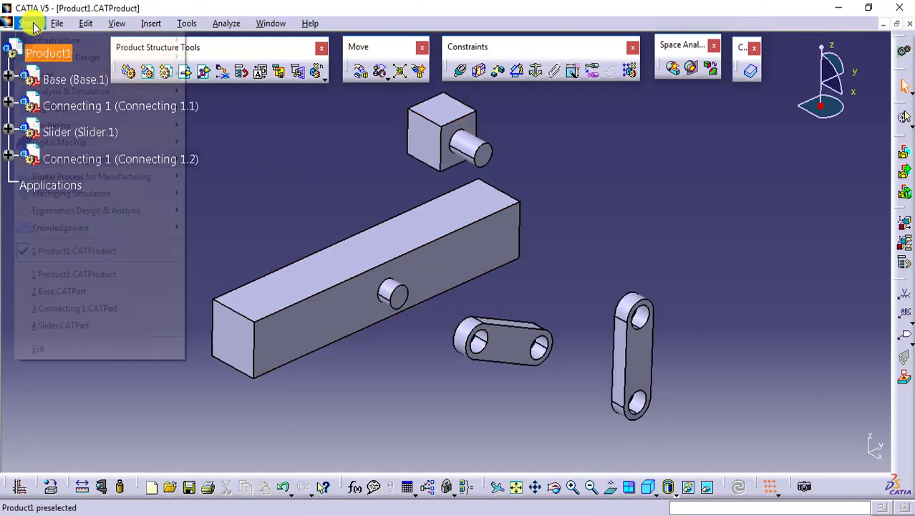
{"action": "mouse_move", "coordinate": [59, 142]}
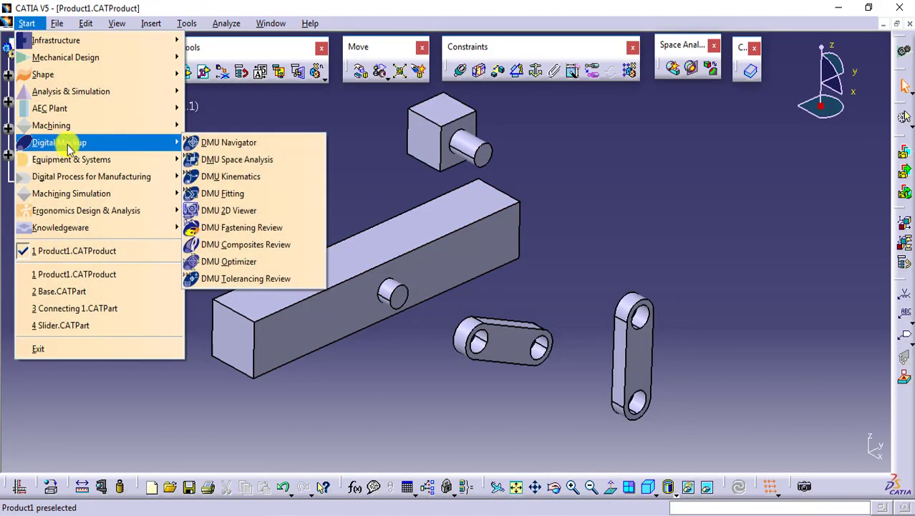
{"action": "left_click", "coordinate": [265, 178]}
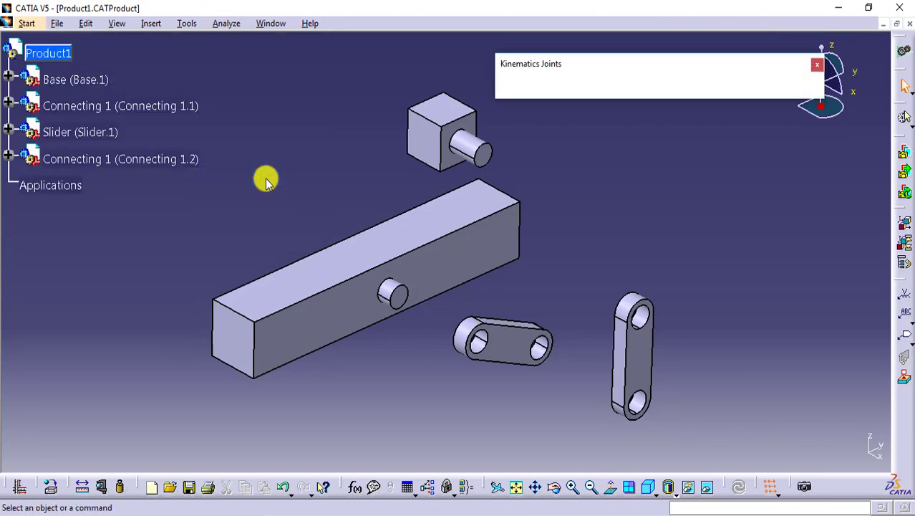
{"action": "left_click_drag", "start_coordinate": [71, 80], "coordinate": [301, 167]}
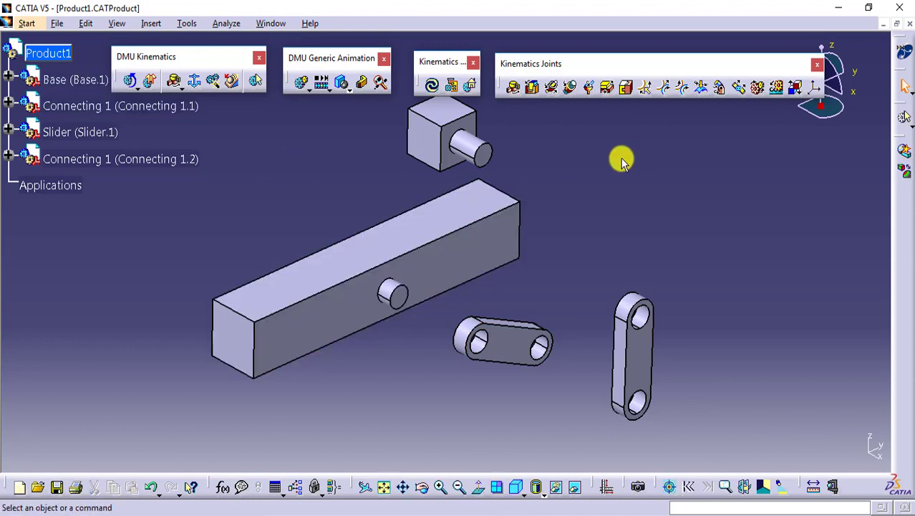
- Create a new mechanism named Mechanism.1 with the Base part as its fixed part
{"action": "left_click", "coordinate": [197, 84]}
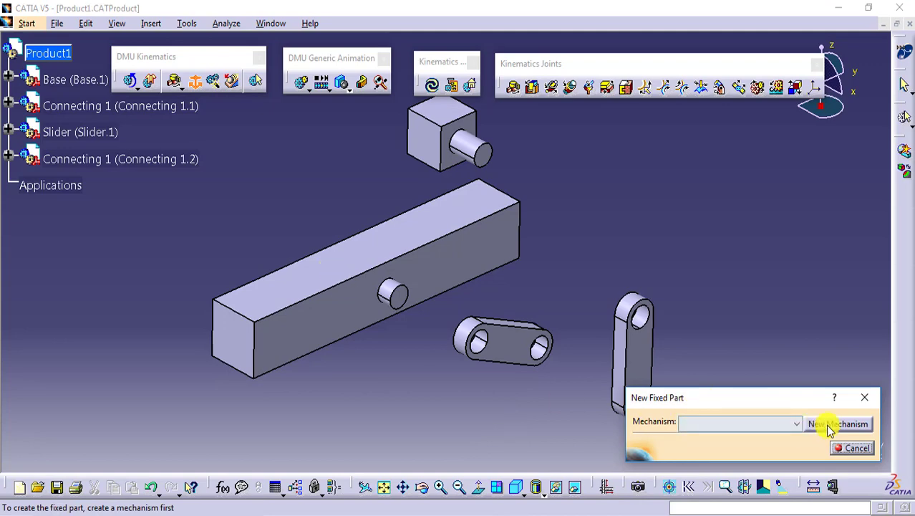
{"action": "left_click", "coordinate": [833, 424]}
{"action": "left_click", "coordinate": [805, 445]}
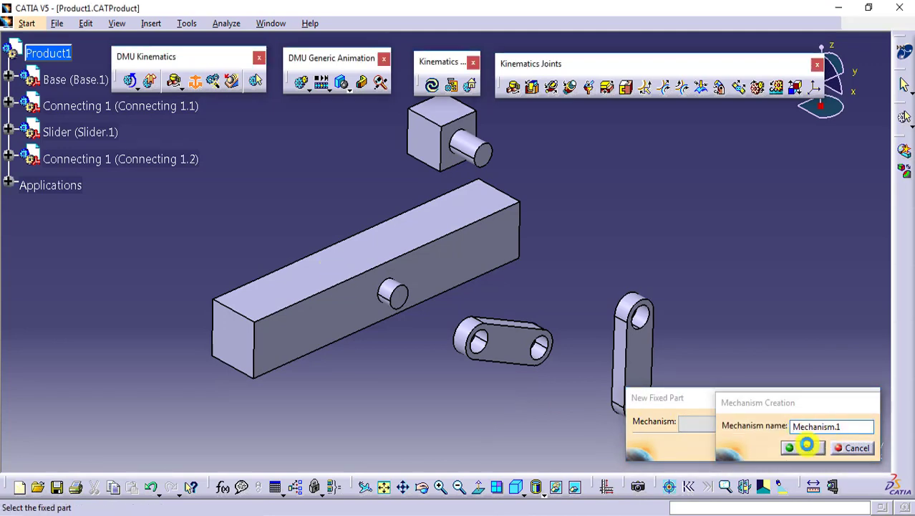
{"action": "left_click", "coordinate": [351, 274]}
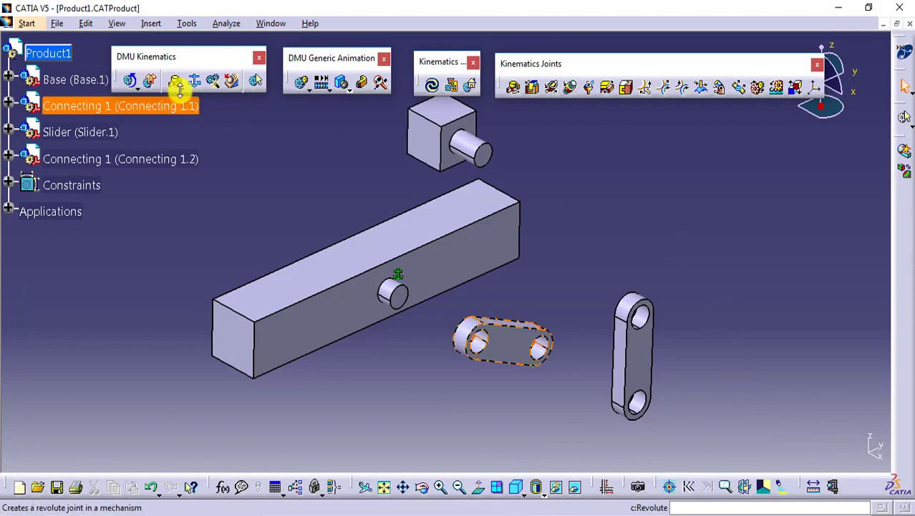
{"action": "left_click_drag", "start_coordinate": [180, 88], "coordinate": [494, 74]}
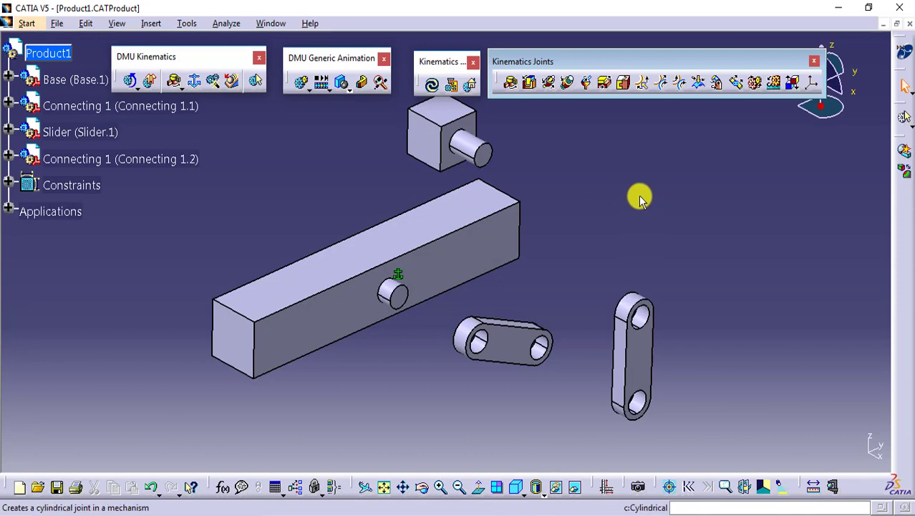
- Start a revolute joint using the Base pin axis and Connecting 1.1 hole axis as lines
{"action": "left_click", "coordinate": [514, 89]}
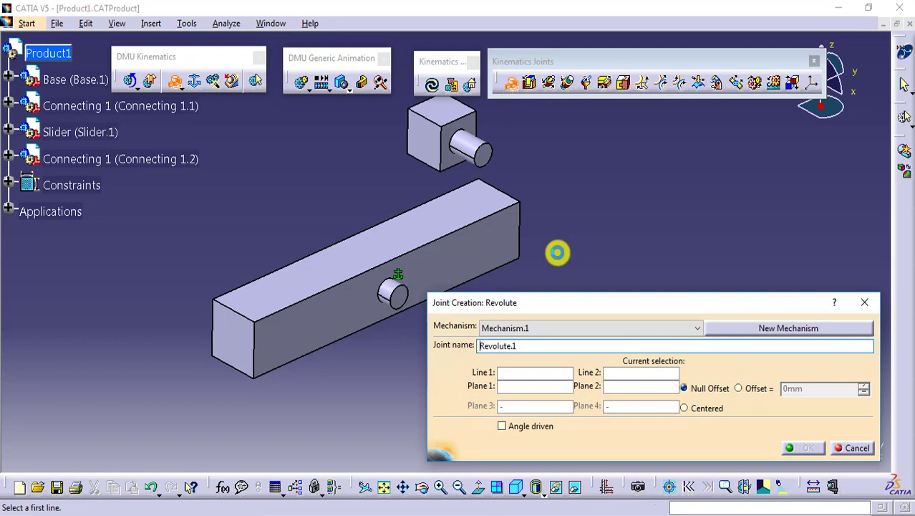
{"action": "middle_click_drag", "start_coordinate": [558, 252], "coordinate": [527, 247]}
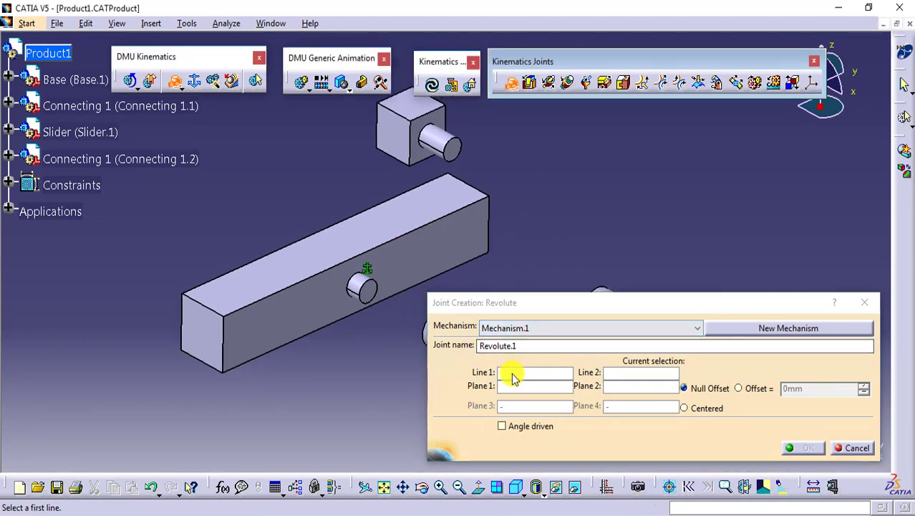
{"action": "middle_click_drag", "start_coordinate": [407, 345], "coordinate": [381, 338]}
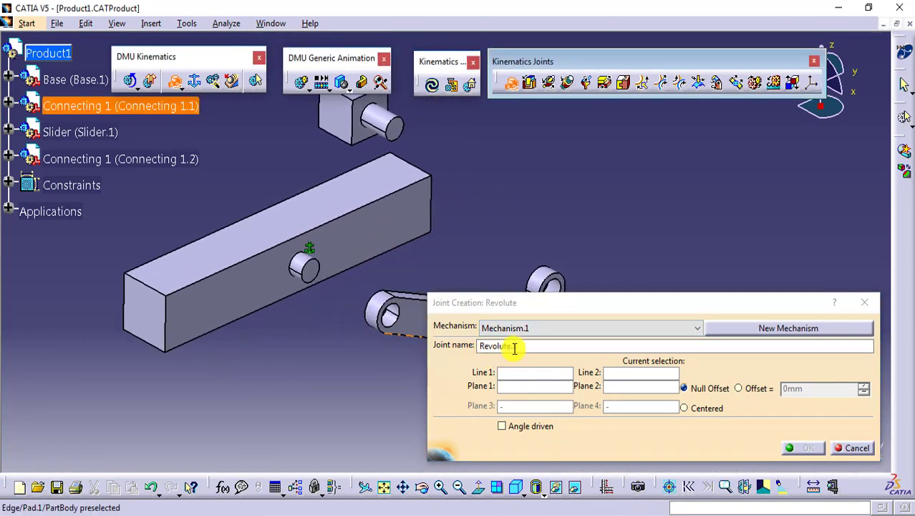
{"action": "left_click", "coordinate": [515, 374]}
{"action": "left_click", "coordinate": [306, 271]}
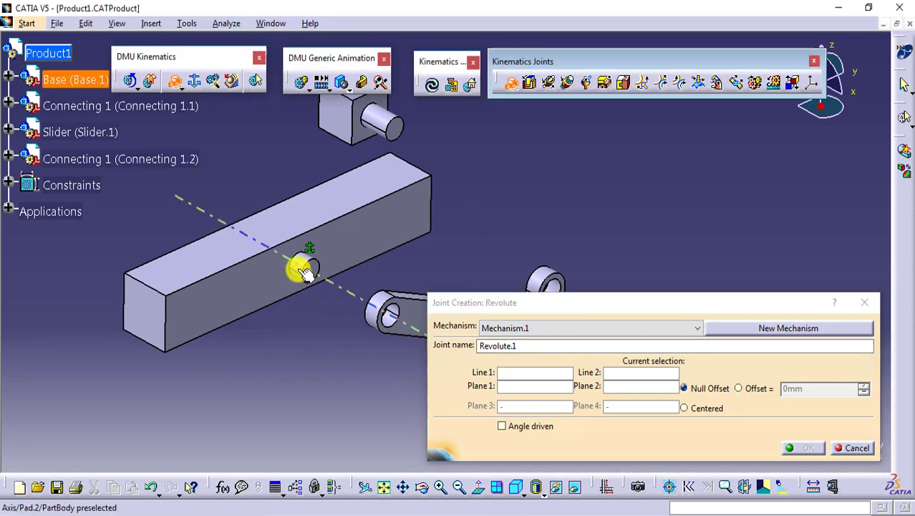
{"action": "left_click", "coordinate": [365, 318]}
- Pick matching Base and Connecting 1.1 faces as planes and create Revolute.1
{"action": "middle_click_drag", "start_coordinate": [373, 376], "coordinate": [363, 367]}
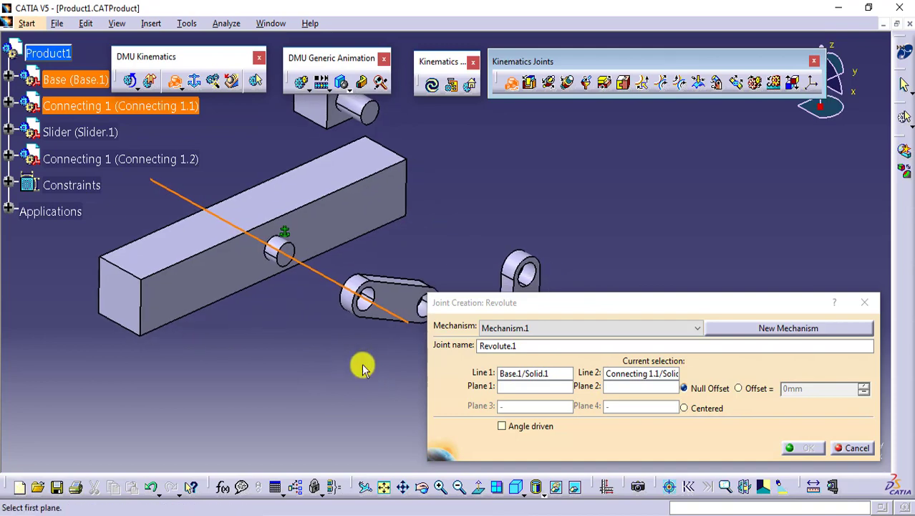
{"action": "left_click", "coordinate": [339, 242]}
{"action": "mouse_move", "coordinate": [417, 268]}
{"action": "middle_mouse_down"}
{"action": "mouse_move", "coordinate": [381, 347]}
{"action": "mouse_move", "coordinate": [392, 403]}
{"action": "mouse_move", "coordinate": [326, 235]}
{"action": "mouse_move", "coordinate": [398, 261]}
{"action": "mouse_move", "coordinate": [419, 286]}
{"action": "mouse_move", "coordinate": [387, 286]}
{"action": "middle_mouse_up"}
{"action": "left_click", "coordinate": [387, 286]}
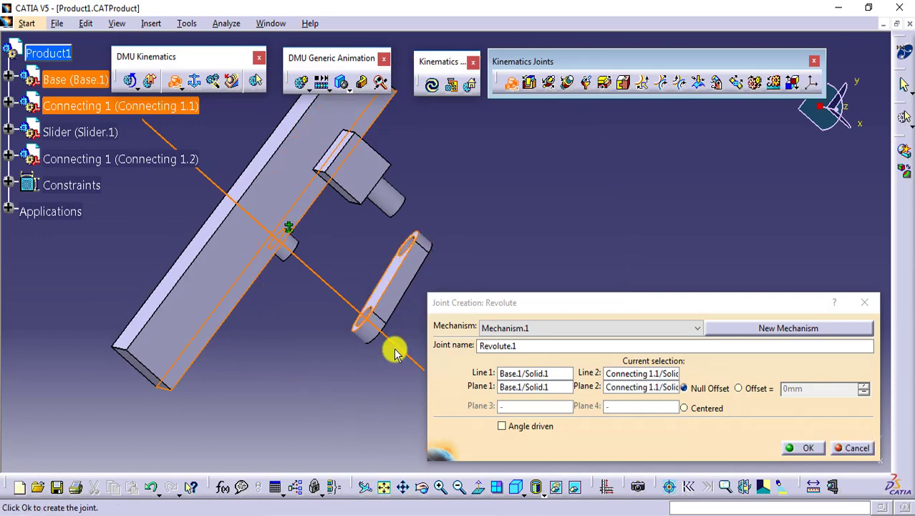
{"action": "mouse_move", "coordinate": [395, 348]}
{"action": "middle_mouse_down"}
{"action": "mouse_move", "coordinate": [379, 337]}
{"action": "mouse_move", "coordinate": [297, 168]}
{"action": "mouse_move", "coordinate": [323, 202]}
{"action": "mouse_move", "coordinate": [378, 229]}
{"action": "mouse_move", "coordinate": [254, 170]}
{"action": "mouse_move", "coordinate": [262, 274]}
{"action": "mouse_move", "coordinate": [327, 239]}
{"action": "mouse_move", "coordinate": [327, 210]}
{"action": "mouse_move", "coordinate": [373, 215]}
{"action": "middle_mouse_up"}
{"action": "left_click", "coordinate": [808, 448]}
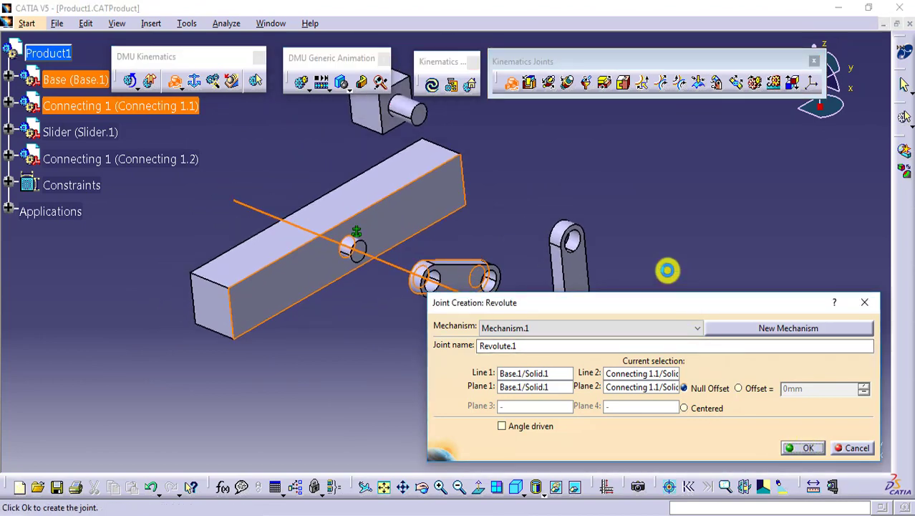
{"action": "mouse_move", "coordinate": [496, 280]}
{"action": "middle_mouse_down"}
{"action": "mouse_move", "coordinate": [486, 351]}
{"action": "mouse_move", "coordinate": [474, 338]}
{"action": "mouse_move", "coordinate": [524, 355]}
{"action": "middle_mouse_up"}
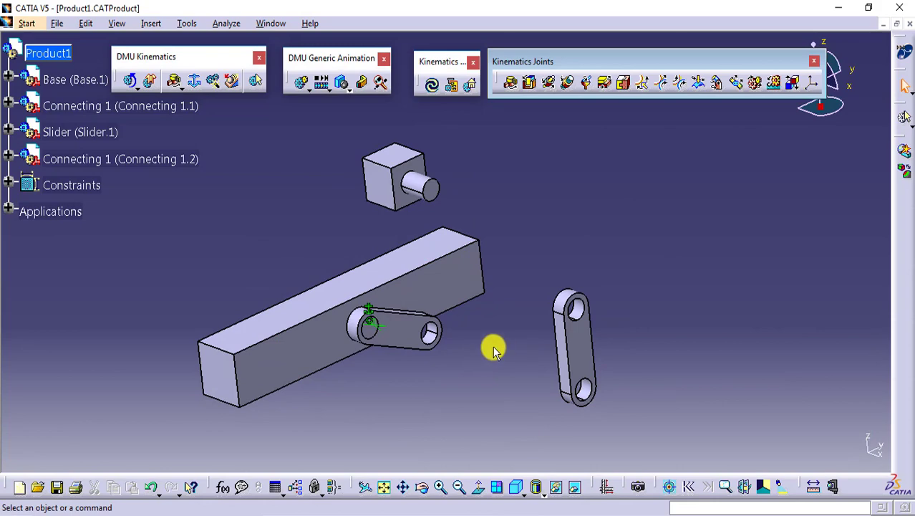
- Run Update Positions on Mechanism.1, confirm it, and inspect the pinned link
{"action": "left_click", "coordinate": [433, 84]}
{"action": "left_click", "coordinate": [809, 449]}
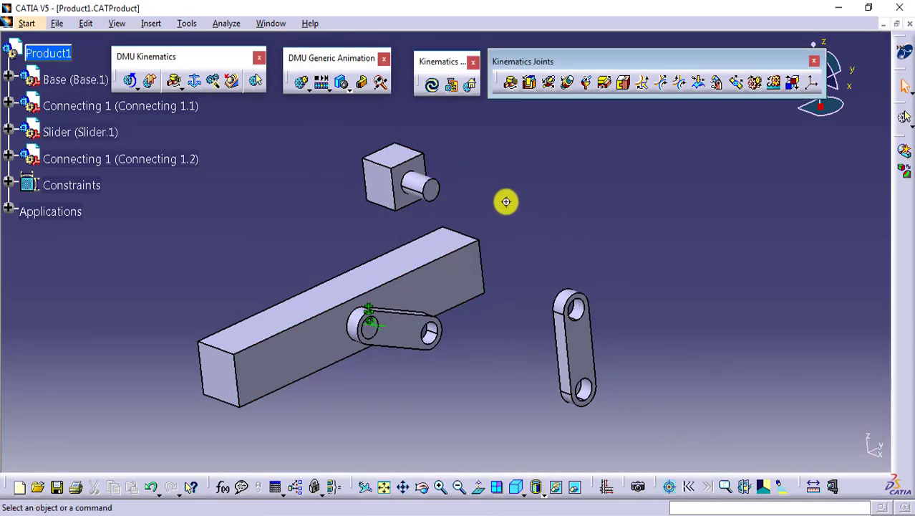
{"action": "mouse_move", "coordinate": [505, 201]}
{"action": "middle_mouse_down"}
{"action": "mouse_move", "coordinate": [538, 239]}
{"action": "mouse_move", "coordinate": [537, 231]}
{"action": "middle_mouse_up"}
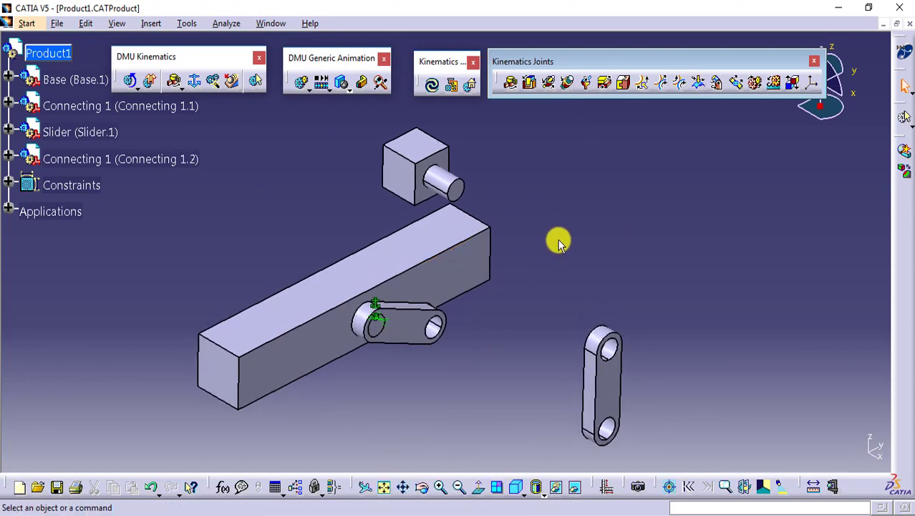
- Start a revolute joint using the Connecting 1.1 far-hole axis and Connecting 1.2 hole axis as lines
{"action": "left_click", "coordinate": [511, 86]}
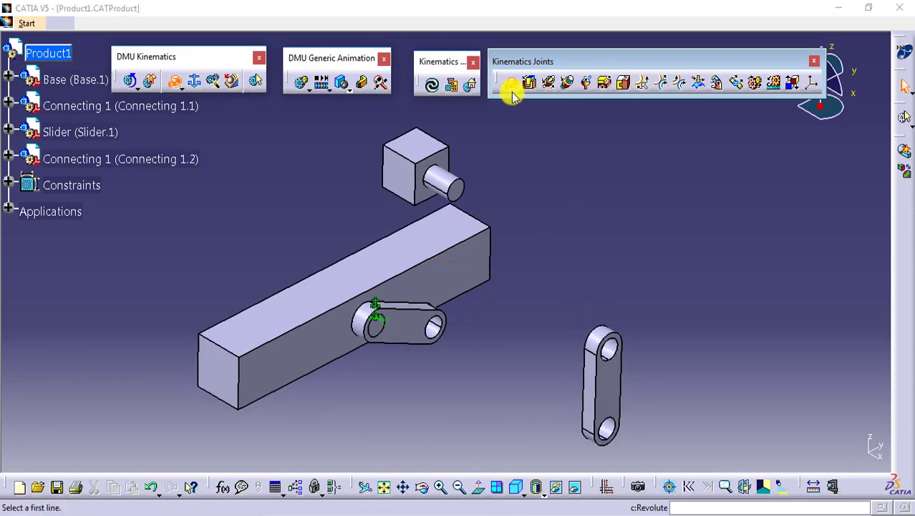
{"action": "middle_click_drag", "start_coordinate": [381, 385], "coordinate": [292, 359]}
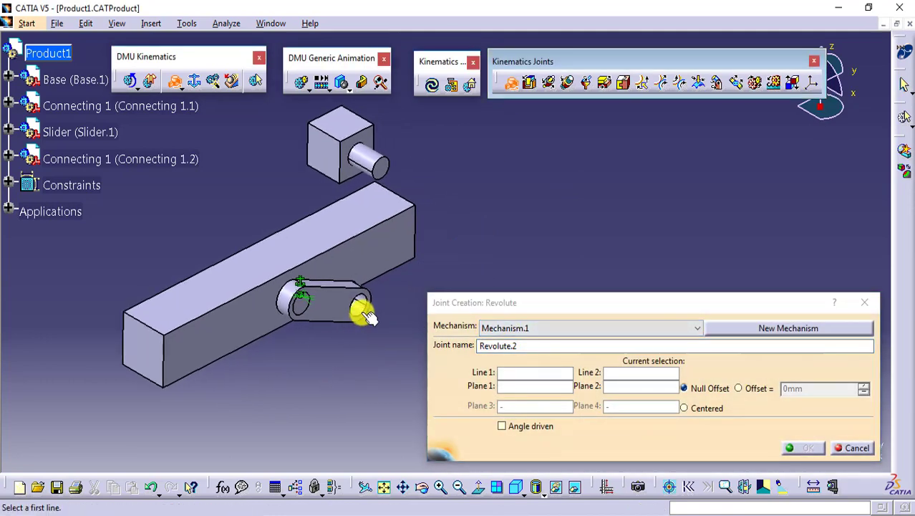
{"action": "left_click", "coordinate": [357, 313]}
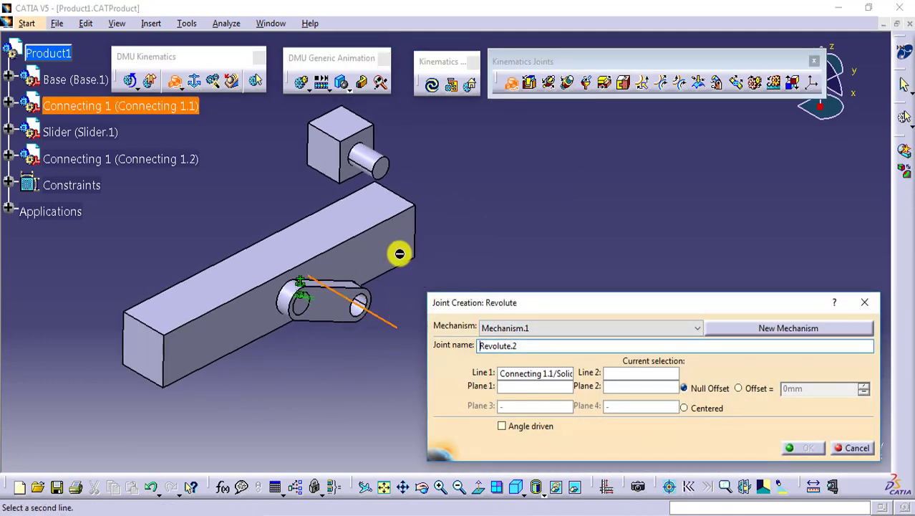
{"action": "middle_click_drag", "start_coordinate": [399, 251], "coordinate": [515, 275]}
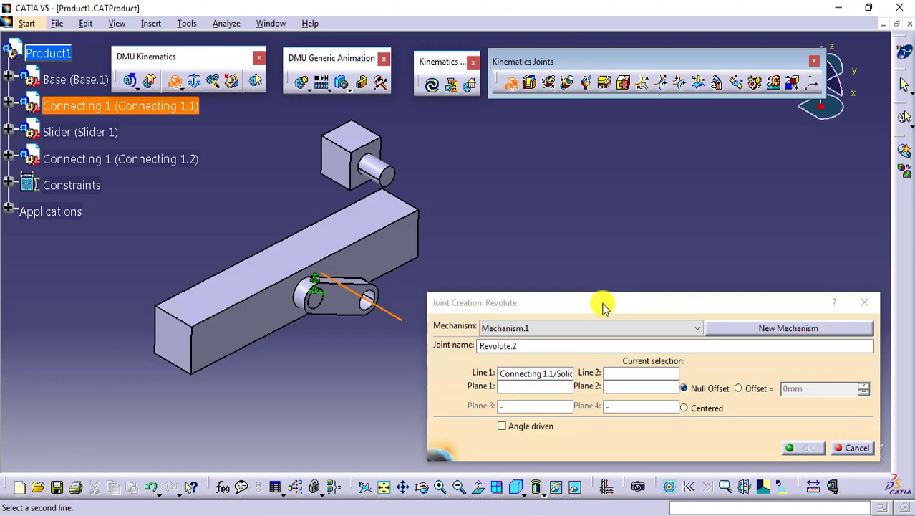
{"action": "middle_click_drag", "start_coordinate": [589, 238], "coordinate": [575, 170]}
{"action": "middle_click_drag", "start_coordinate": [554, 210], "coordinate": [546, 112]}
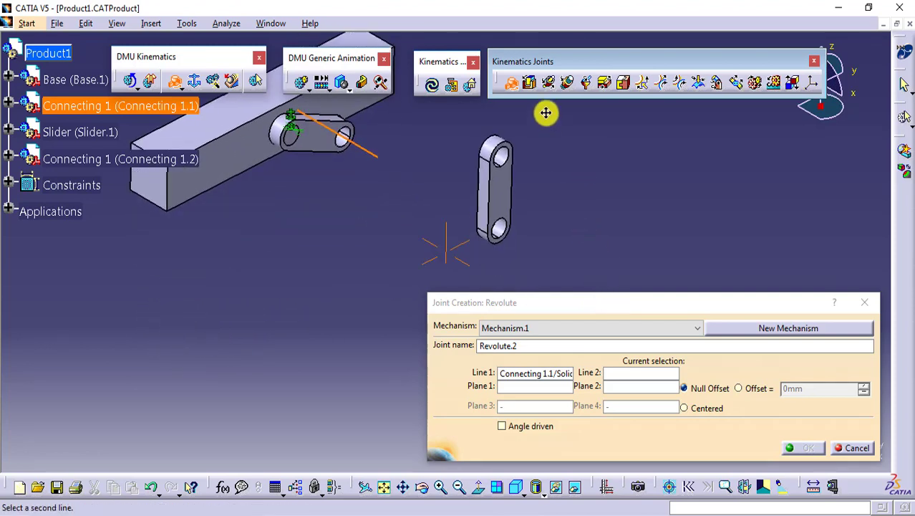
{"action": "left_click", "coordinate": [499, 226]}
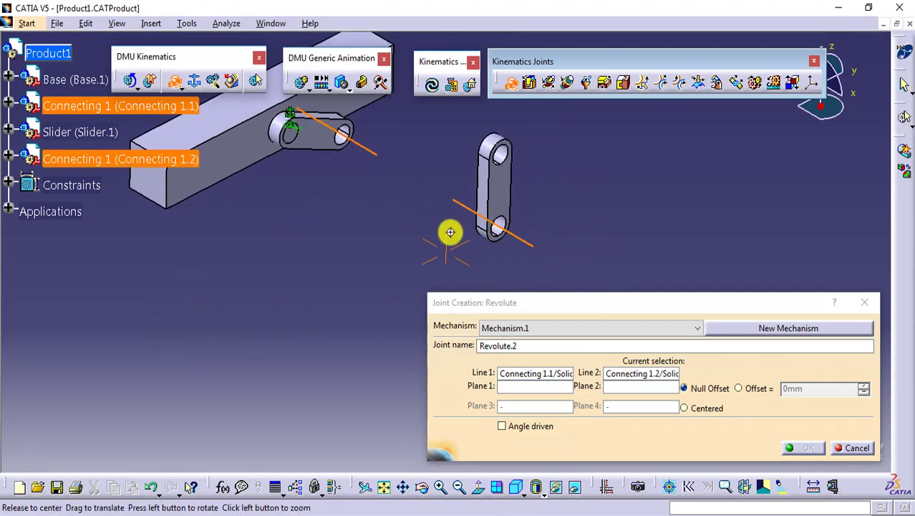
- Pick the Connecting 1.1 pin face and Connecting 1.2 face as planes and create Revolute.2
{"action": "middle_click_drag", "start_coordinate": [450, 231], "coordinate": [450, 290]}
{"action": "left_click", "coordinate": [321, 195]}
{"action": "middle_click_drag", "start_coordinate": [443, 249], "coordinate": [581, 288]}
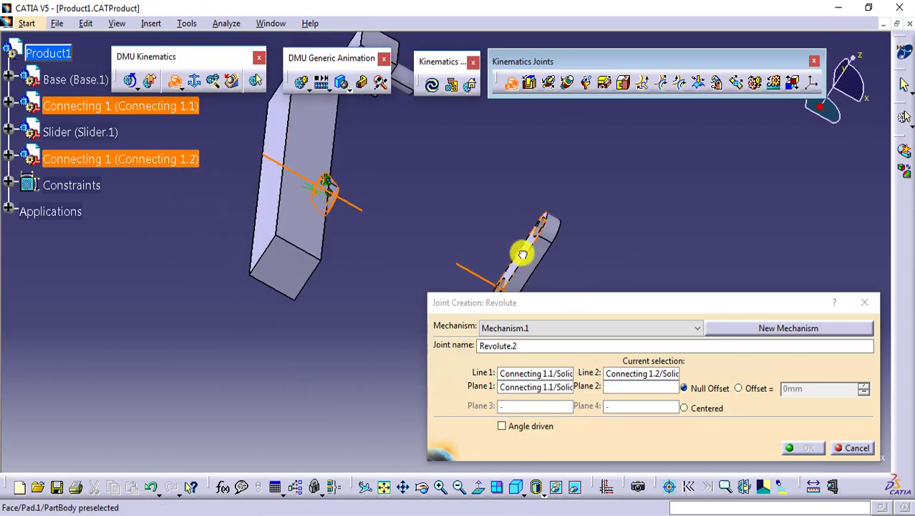
{"action": "left_click", "coordinate": [523, 254]}
{"action": "left_click", "coordinate": [804, 448]}
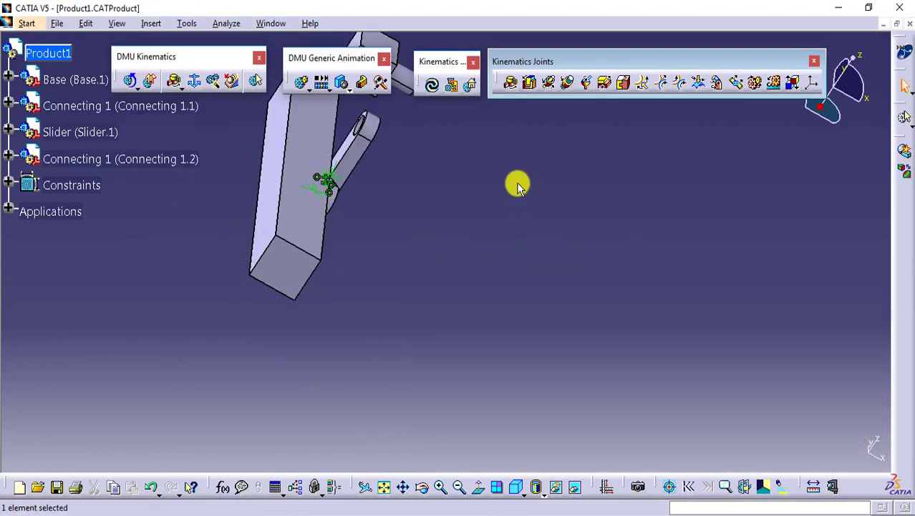
{"action": "mouse_move", "coordinate": [519, 186]}
{"action": "middle_mouse_down"}
{"action": "mouse_move", "coordinate": [518, 211]}
{"action": "mouse_move", "coordinate": [381, 165]}
{"action": "mouse_move", "coordinate": [464, 210]}
{"action": "mouse_move", "coordinate": [481, 239]}
{"action": "mouse_move", "coordinate": [504, 225]}
{"action": "mouse_move", "coordinate": [559, 271]}
{"action": "middle_mouse_up"}
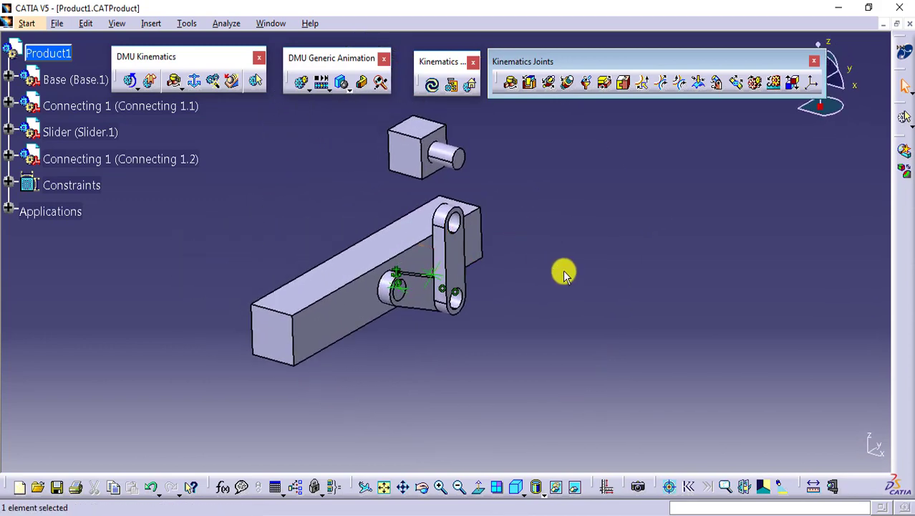
- Create Revolute.3 from the Connecting 1.2 hole axis and face against the Slider pin
{"action": "left_click", "coordinate": [511, 85]}
{"action": "left_click", "coordinate": [459, 222]}
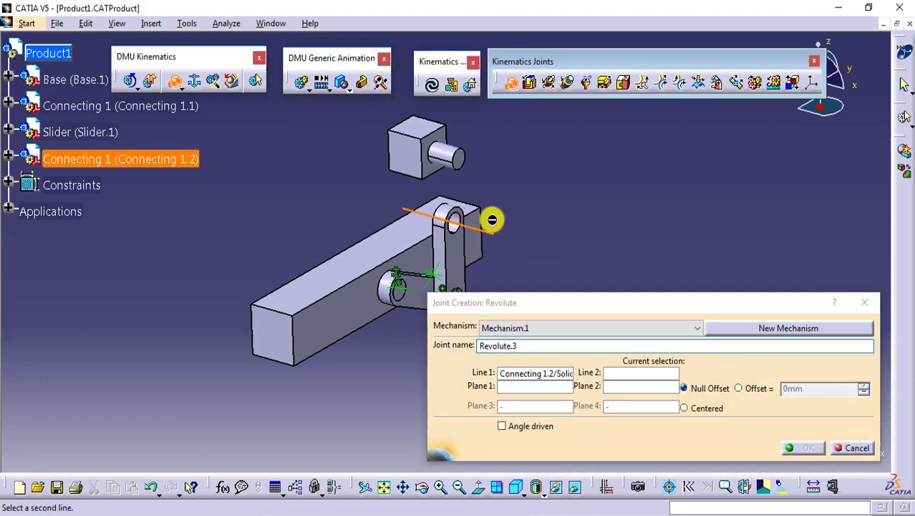
{"action": "left_click", "coordinate": [462, 258]}
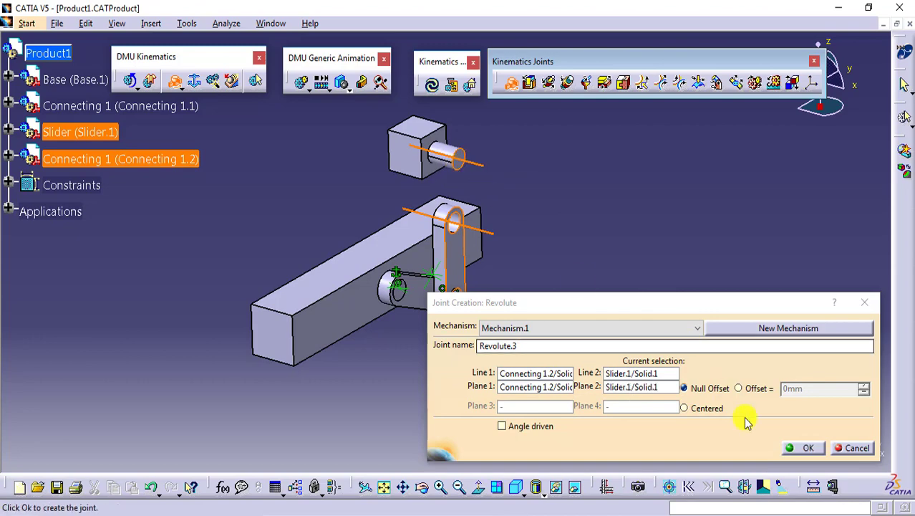
{"action": "left_click", "coordinate": [804, 448]}
{"action": "mouse_move", "coordinate": [634, 294]}
{"action": "middle_mouse_down"}
{"action": "mouse_move", "coordinate": [513, 304]}
{"action": "mouse_move", "coordinate": [392, 249]}
{"action": "mouse_move", "coordinate": [584, 194]}
{"action": "middle_mouse_up"}
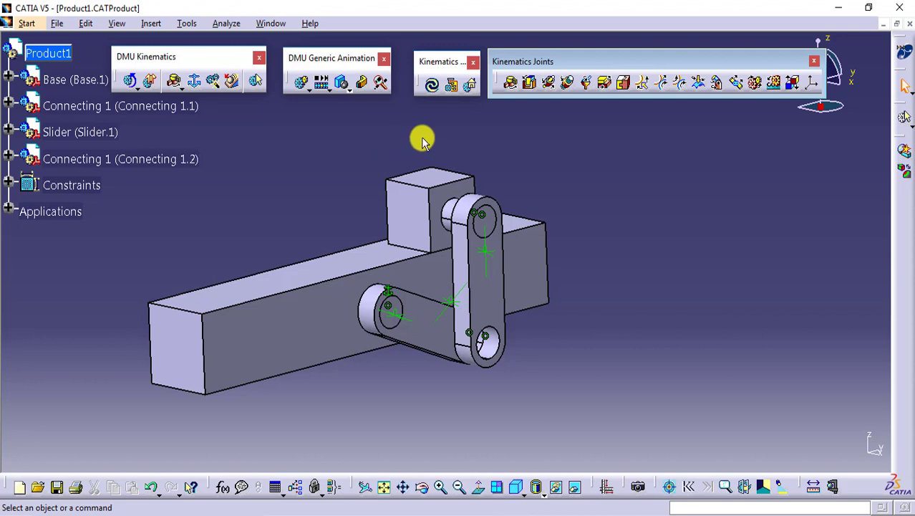
- Start a prismatic joint with the Base top edge and Slider edge as lines, hiding Base temporarily
{"action": "left_click", "coordinate": [531, 85]}
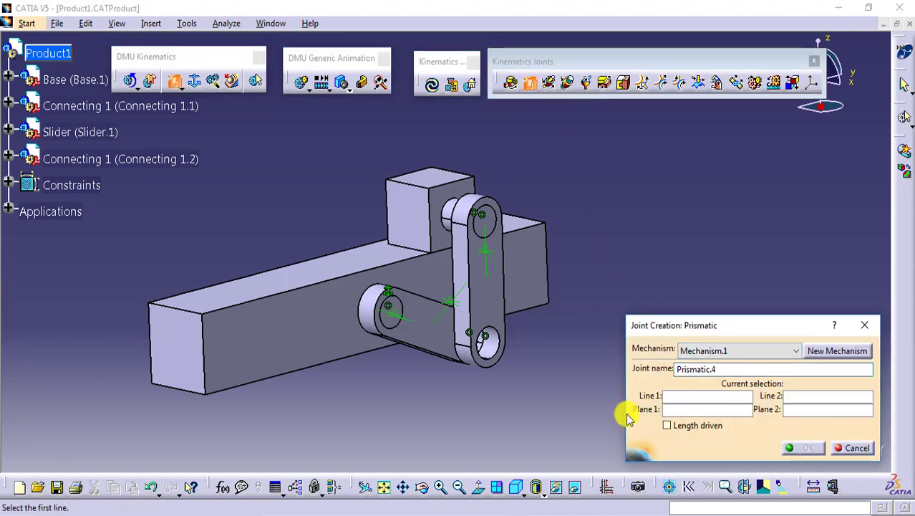
{"action": "left_click", "coordinate": [365, 278]}
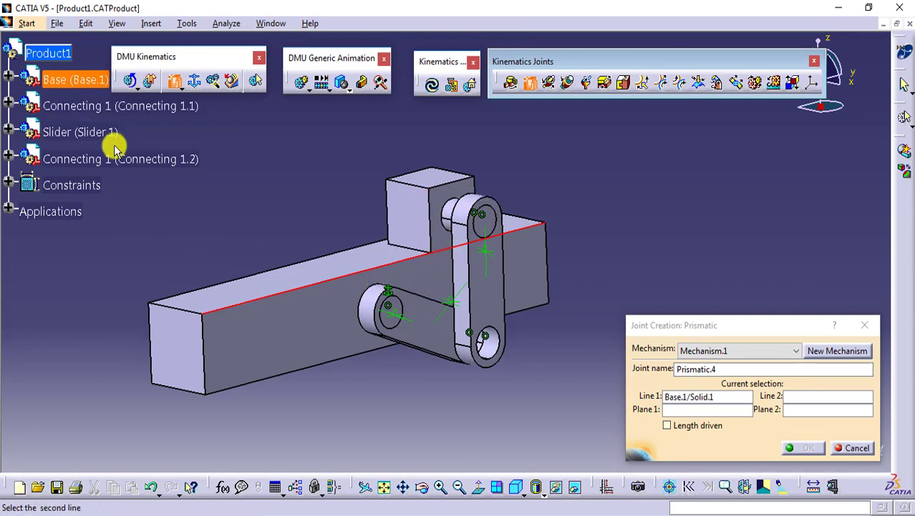
{"action": "right_click", "coordinate": [72, 84]}
{"action": "left_click", "coordinate": [108, 127]}
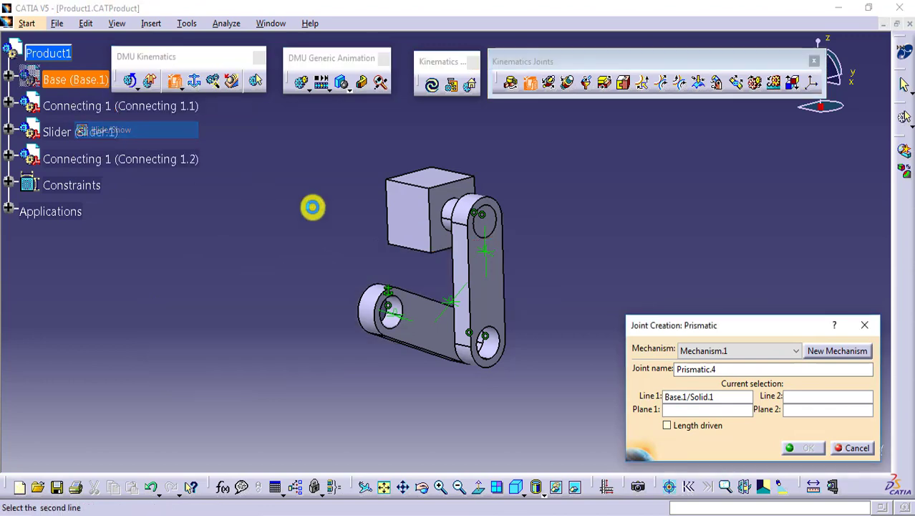
{"action": "left_click", "coordinate": [445, 254]}
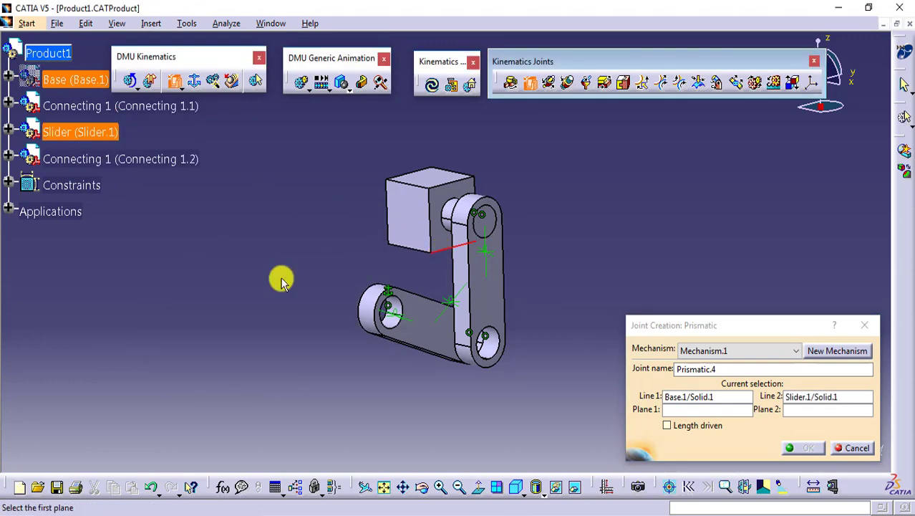
{"action": "right_click", "coordinate": [78, 78]}
{"action": "left_click", "coordinate": [104, 122]}
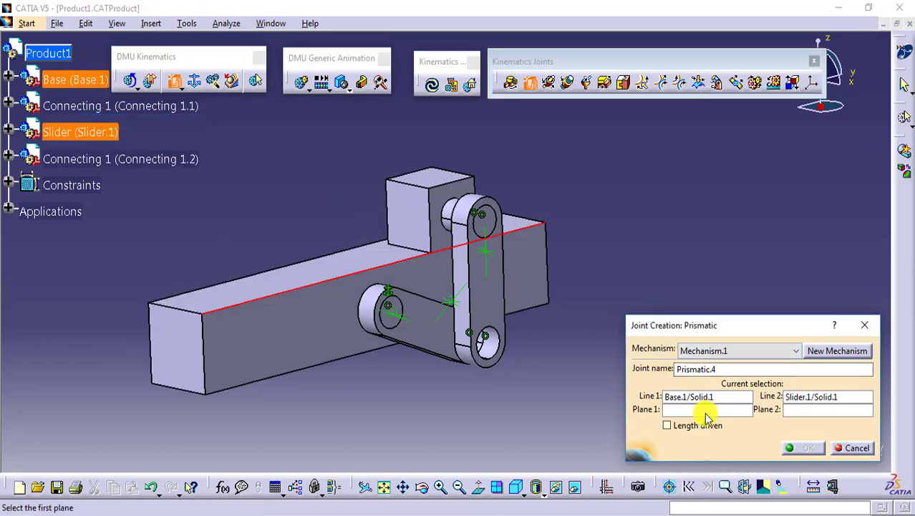
- Pick the Base top face and Slider bottom face as planes, then create Prismatic.4
{"action": "left_click", "coordinate": [318, 245]}
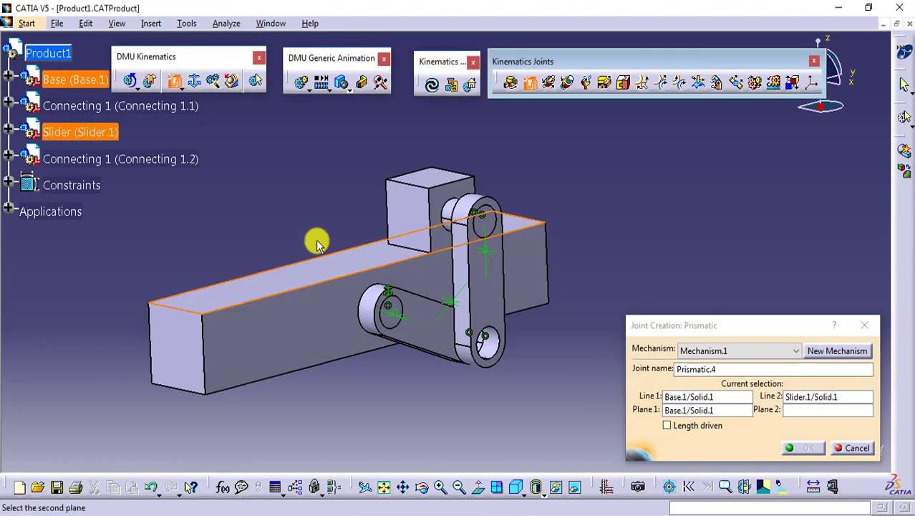
{"action": "right_click", "coordinate": [76, 80]}
{"action": "left_click", "coordinate": [93, 122]}
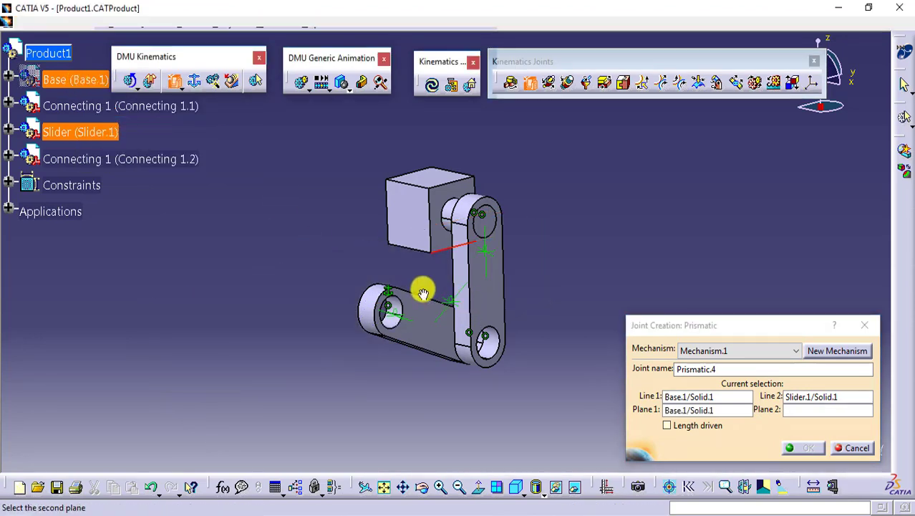
{"action": "mouse_move", "coordinate": [419, 292]}
{"action": "middle_mouse_down"}
{"action": "mouse_move", "coordinate": [446, 195]}
{"action": "mouse_move", "coordinate": [435, 147]}
{"action": "middle_mouse_up"}
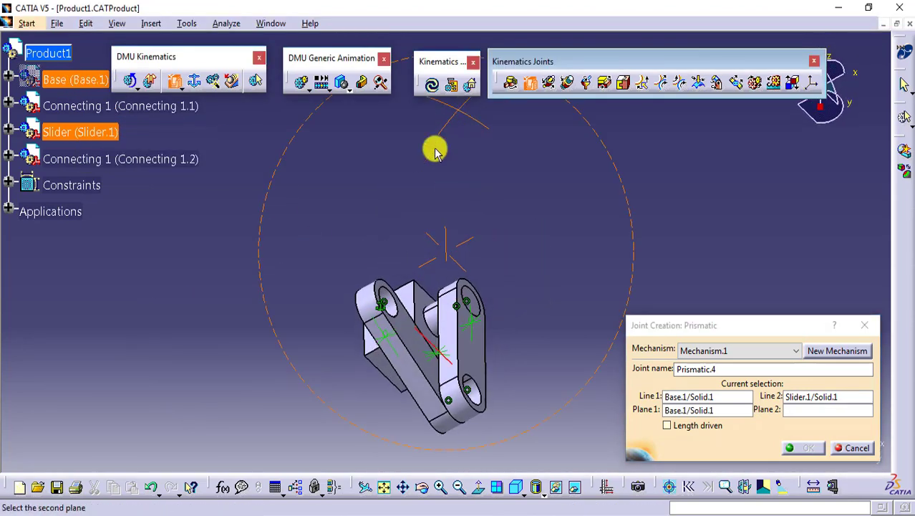
{"action": "left_click", "coordinate": [395, 373]}
{"action": "mouse_move", "coordinate": [410, 188]}
{"action": "middle_mouse_down"}
{"action": "mouse_move", "coordinate": [399, 373]}
{"action": "mouse_move", "coordinate": [379, 185]}
{"action": "mouse_move", "coordinate": [423, 194]}
{"action": "middle_mouse_up"}
{"action": "right_click", "coordinate": [72, 80]}
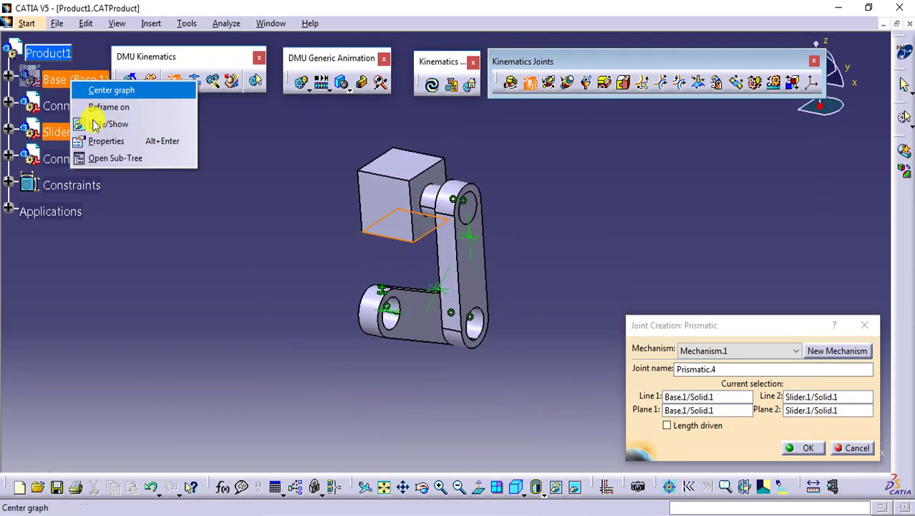
{"action": "left_click", "coordinate": [129, 124]}
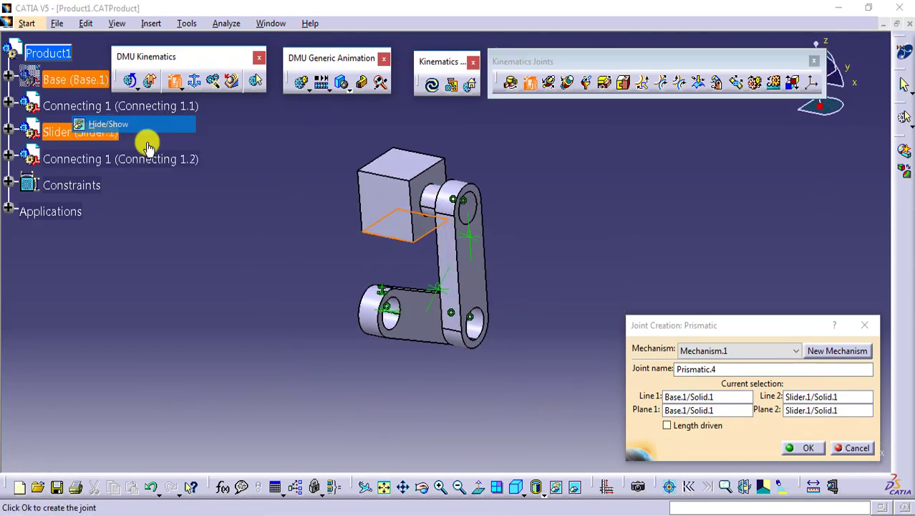
{"action": "left_click", "coordinate": [794, 449]}
- Hide the Constraints node and update Mechanism.1 so all four joints take effect
{"action": "mouse_move", "coordinate": [598, 358]}
{"action": "middle_mouse_down"}
{"action": "mouse_move", "coordinate": [577, 367]}
{"action": "mouse_move", "coordinate": [580, 354]}
{"action": "mouse_move", "coordinate": [621, 345]}
{"action": "mouse_move", "coordinate": [563, 317]}
{"action": "middle_mouse_up"}
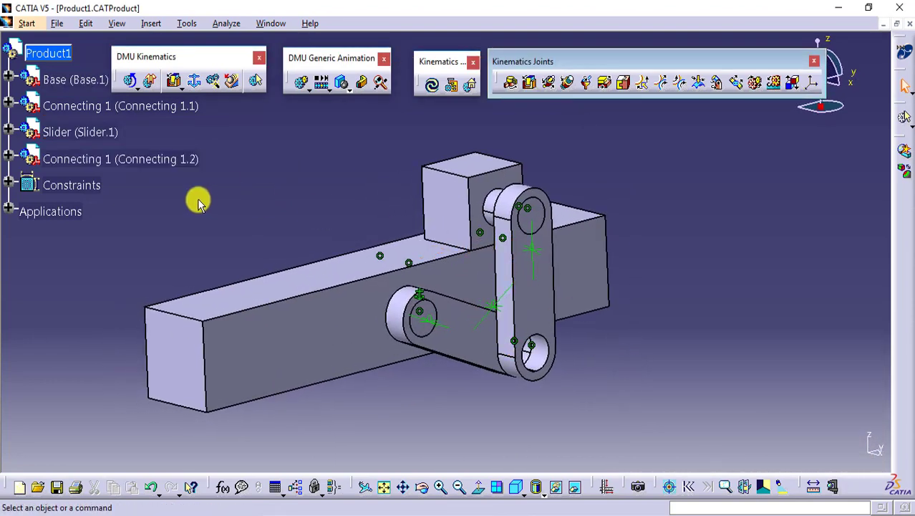
{"action": "right_click", "coordinate": [75, 185]}
{"action": "left_click", "coordinate": [112, 220]}
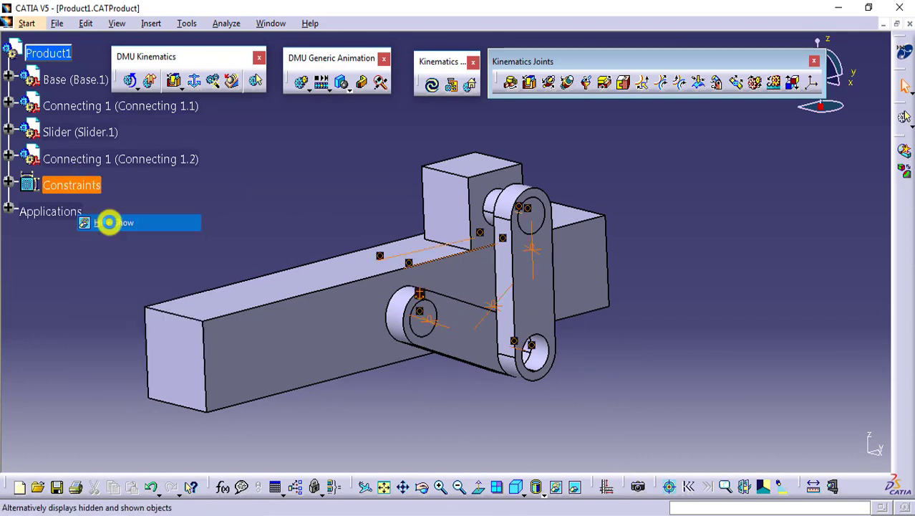
{"action": "left_click", "coordinate": [432, 84]}
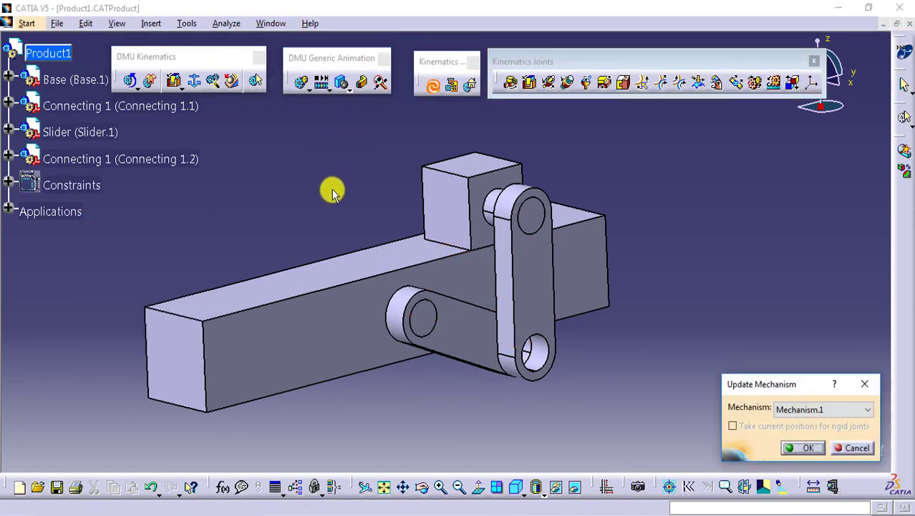
{"action": "left_click", "coordinate": [803, 448]}
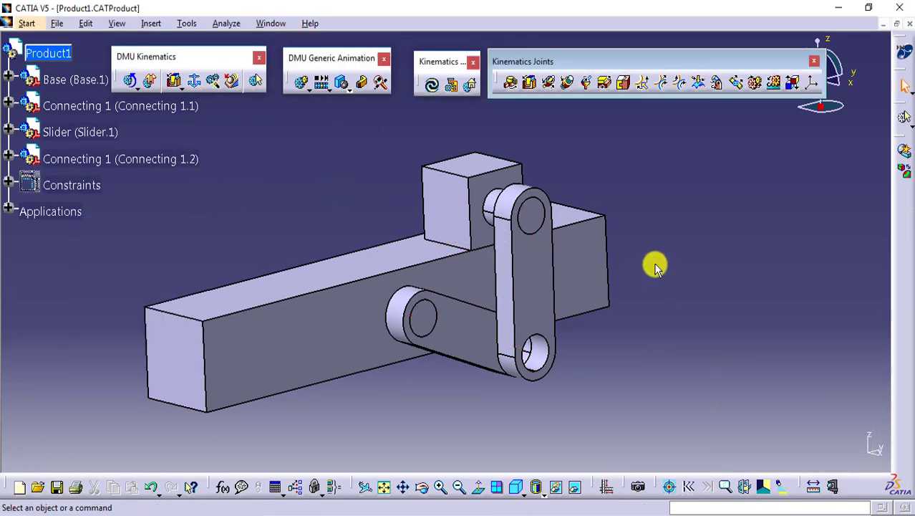
- In Assembly Design, rotate Connecting 1.1 about its hole edge with Manipulation to tilt the crank
{"action": "left_click", "coordinate": [29, 26]}
{"action": "mouse_move", "coordinate": [66, 57]}
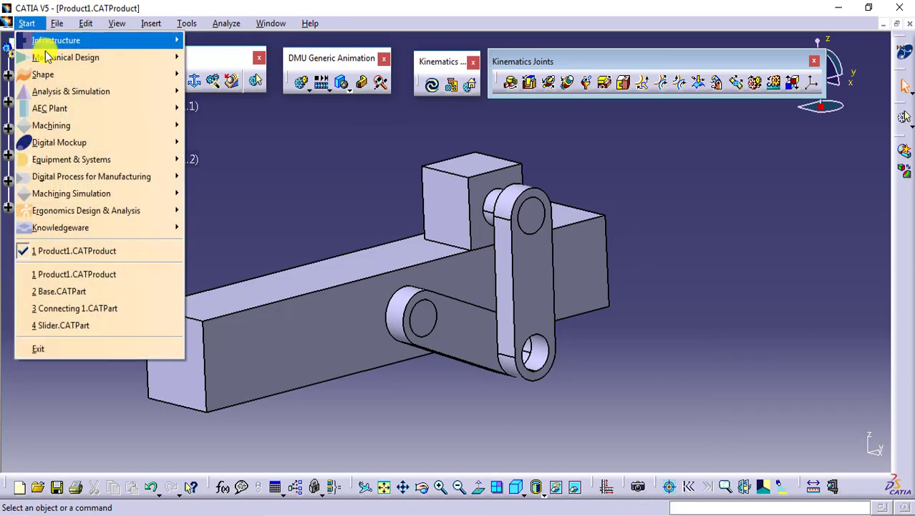
{"action": "left_click", "coordinate": [287, 74]}
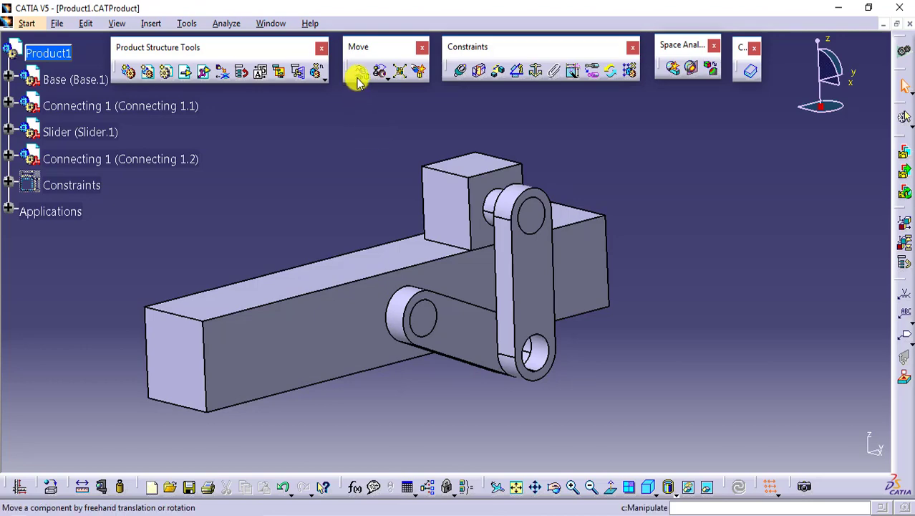
{"action": "left_click", "coordinate": [359, 77]}
{"action": "left_click", "coordinate": [748, 175]}
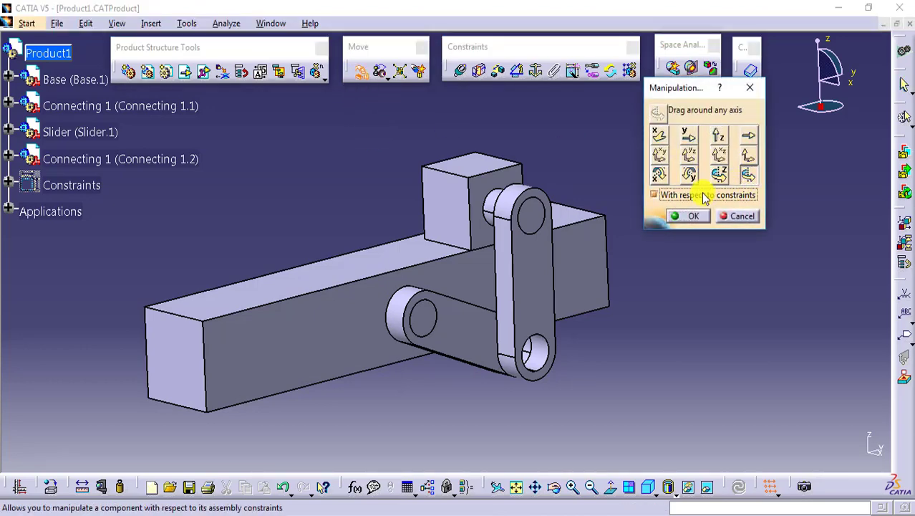
{"action": "left_click", "coordinate": [405, 315]}
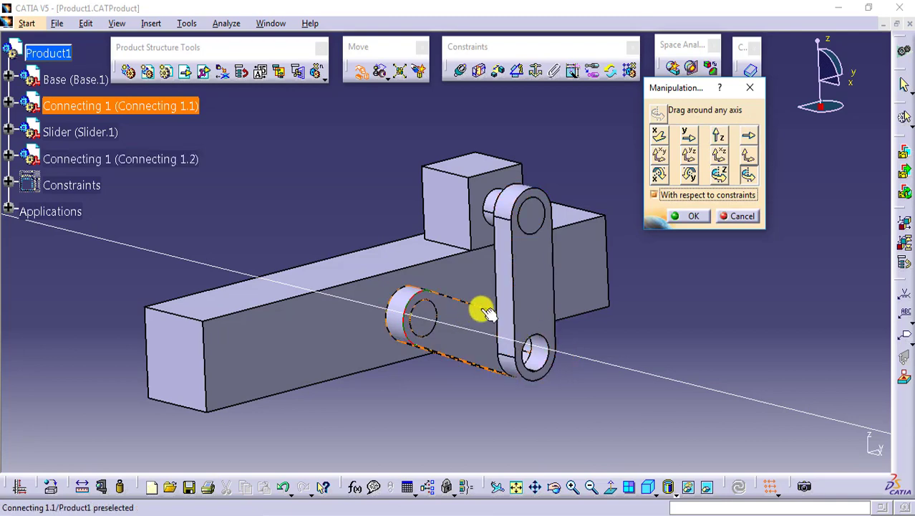
{"action": "mouse_move", "coordinate": [486, 313]}
{"action": "left_mouse_down"}
{"action": "mouse_move", "coordinate": [469, 228]}
{"action": "mouse_move", "coordinate": [344, 248]}
{"action": "mouse_move", "coordinate": [321, 270]}
{"action": "mouse_move", "coordinate": [303, 314]}
{"action": "mouse_move", "coordinate": [305, 357]}
{"action": "mouse_move", "coordinate": [326, 393]}
{"action": "mouse_move", "coordinate": [378, 400]}
{"action": "mouse_move", "coordinate": [429, 384]}
{"action": "mouse_move", "coordinate": [360, 372]}
{"action": "mouse_move", "coordinate": [376, 292]}
{"action": "mouse_move", "coordinate": [475, 268]}
{"action": "mouse_move", "coordinate": [515, 311]}
{"action": "mouse_move", "coordinate": [482, 242]}
{"action": "mouse_move", "coordinate": [443, 217]}
{"action": "mouse_move", "coordinate": [380, 227]}
{"action": "mouse_move", "coordinate": [337, 298]}
{"action": "mouse_move", "coordinate": [329, 349]}
{"action": "mouse_move", "coordinate": [350, 431]}
{"action": "mouse_move", "coordinate": [381, 441]}
{"action": "mouse_move", "coordinate": [426, 436]}
{"action": "mouse_move", "coordinate": [351, 421]}
{"action": "mouse_move", "coordinate": [347, 311]}
{"action": "mouse_move", "coordinate": [423, 285]}
{"action": "mouse_move", "coordinate": [481, 349]}
{"action": "mouse_move", "coordinate": [636, 271]}
{"action": "left_mouse_up"}
{"action": "left_click", "coordinate": [689, 215]}
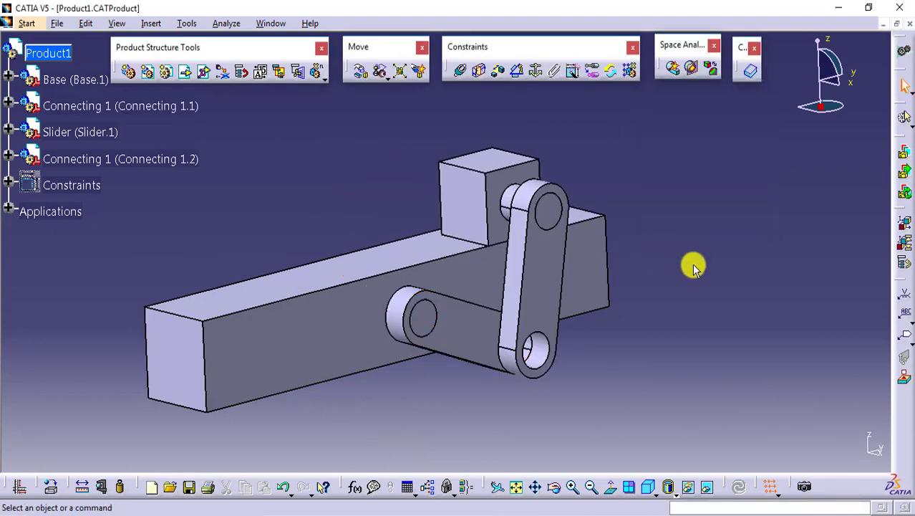
- Save Product1.CATProduct with Ctrl+S
{"action": "key", "text": "ctrl+s"}
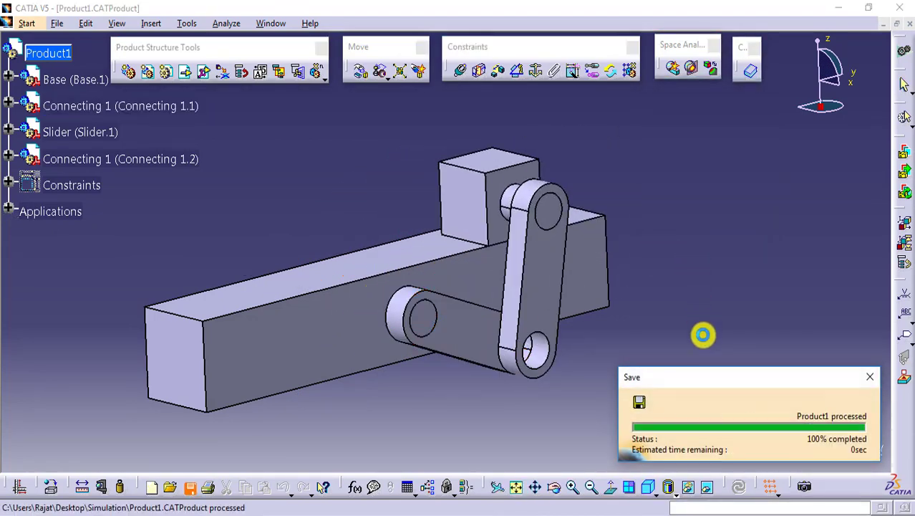